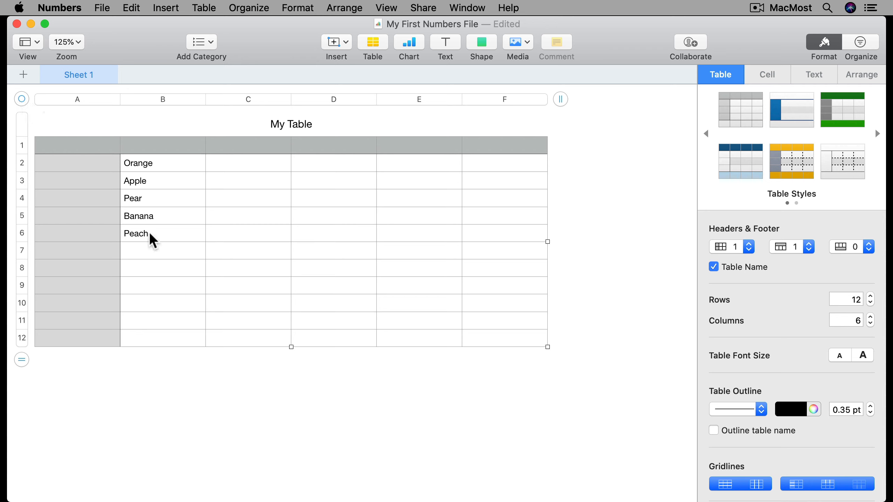
- Sort the table rows by column B in ascending order, and again in descending order
{"action": "mouse_move", "coordinate": [185, 102]}
{"action": "left_click", "coordinate": [198, 101]}
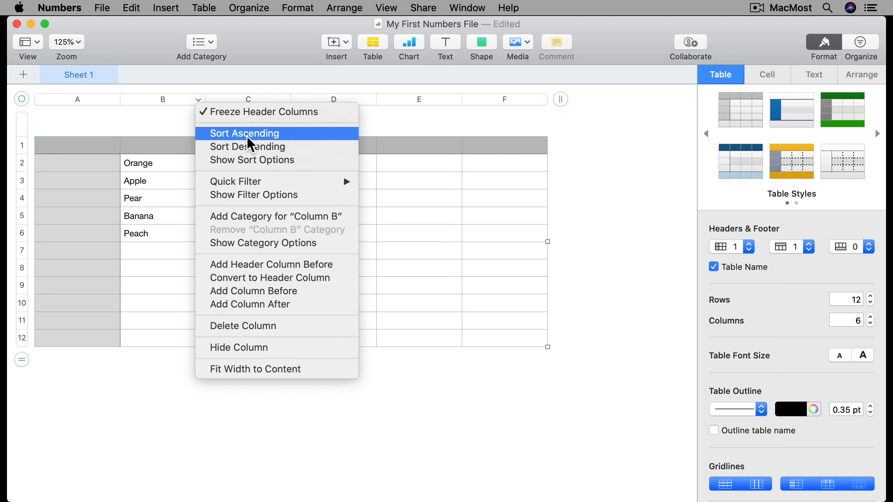
{"action": "left_click", "coordinate": [246, 134]}
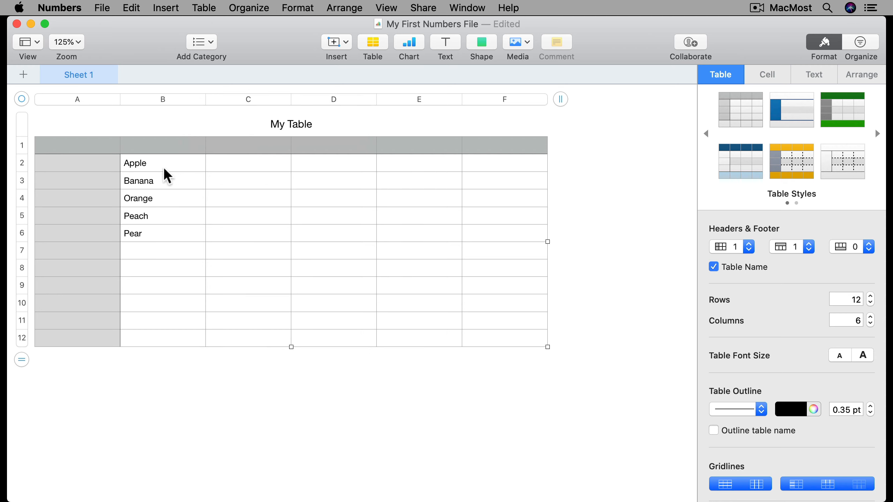
{"action": "left_click", "coordinate": [198, 101]}
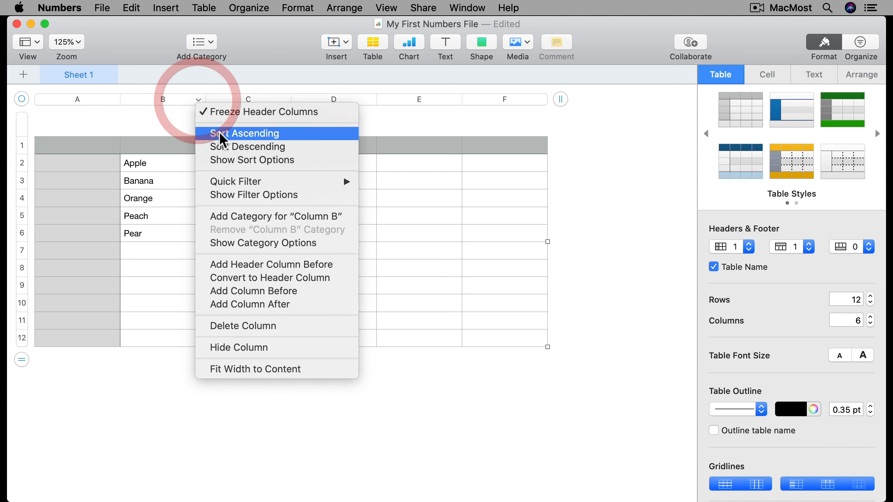
{"action": "left_click", "coordinate": [223, 145]}
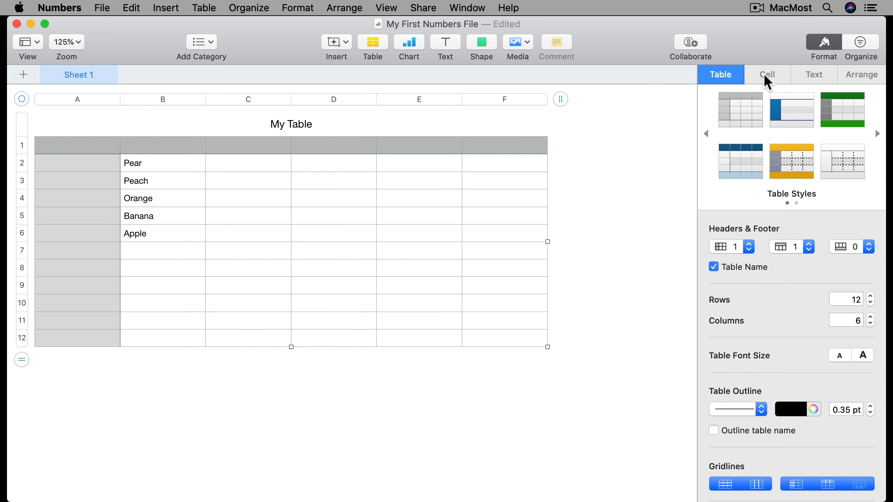
- Add a sort rule for the entire table that orders the rows by column B ascending
{"action": "left_click", "coordinate": [862, 43]}
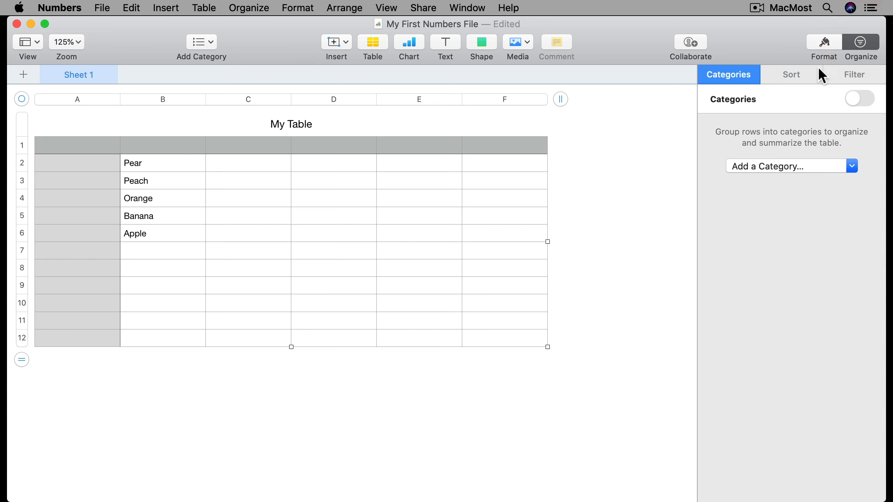
{"action": "left_click", "coordinate": [804, 78]}
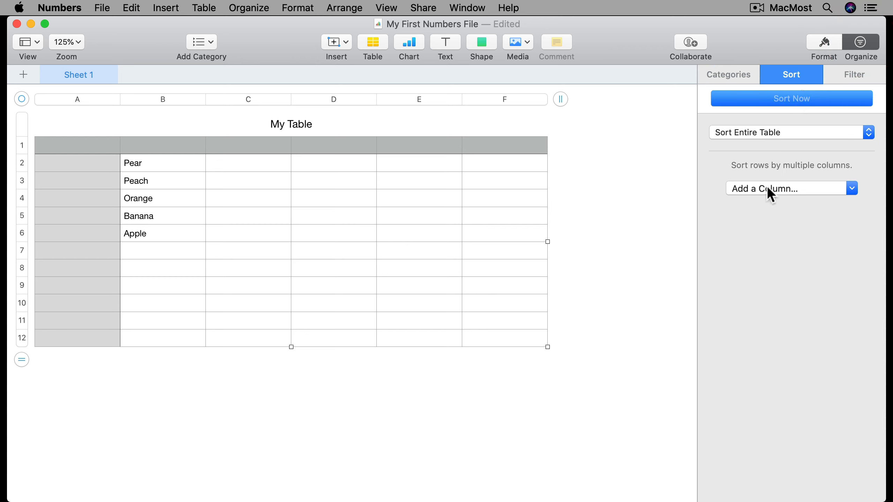
{"action": "left_click", "coordinate": [776, 189]}
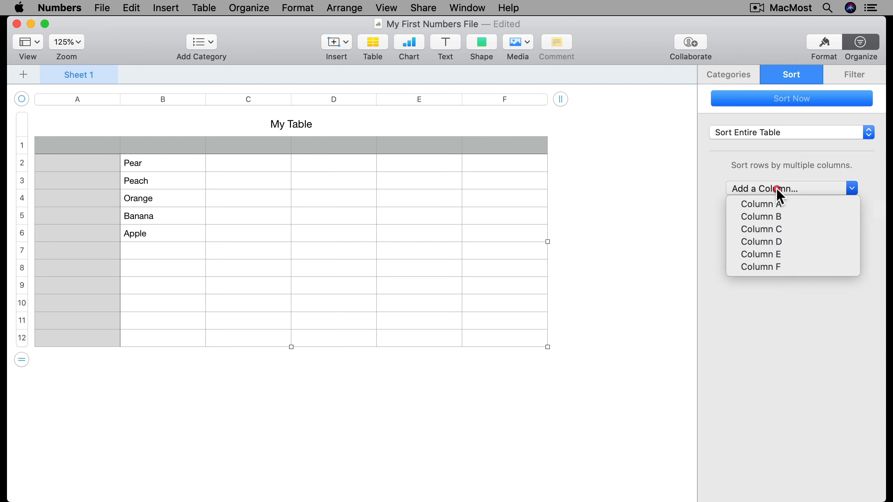
{"action": "left_click", "coordinate": [776, 216]}
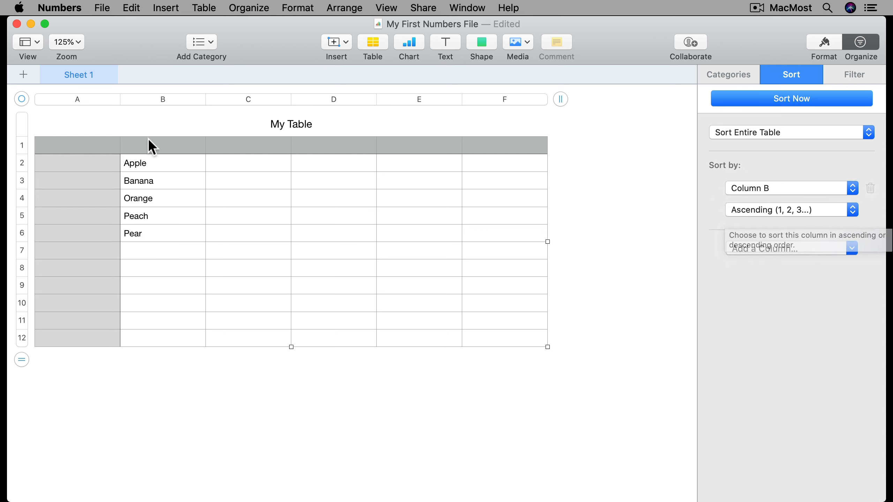
{"action": "left_click", "coordinate": [776, 208]}
{"action": "left_click", "coordinate": [720, 210]}
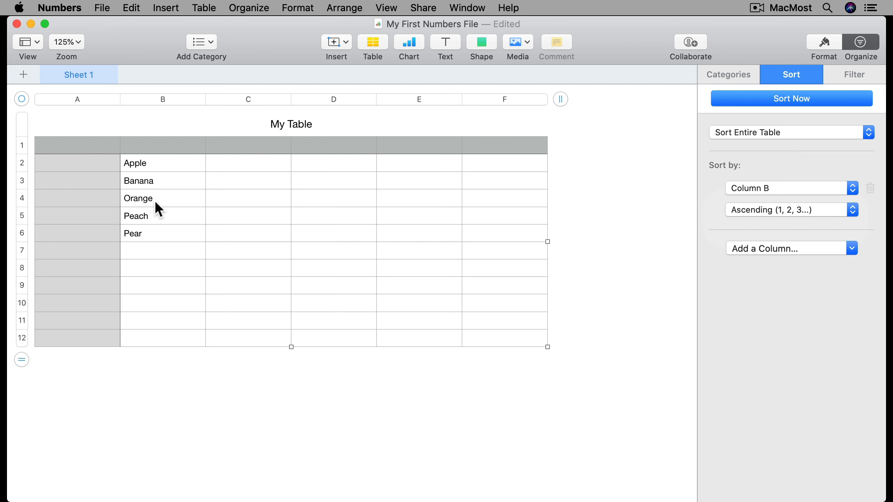
- Enter Apple in cell B7 and re-sort the table with the existing column B rule
{"action": "left_click", "coordinate": [145, 246]}
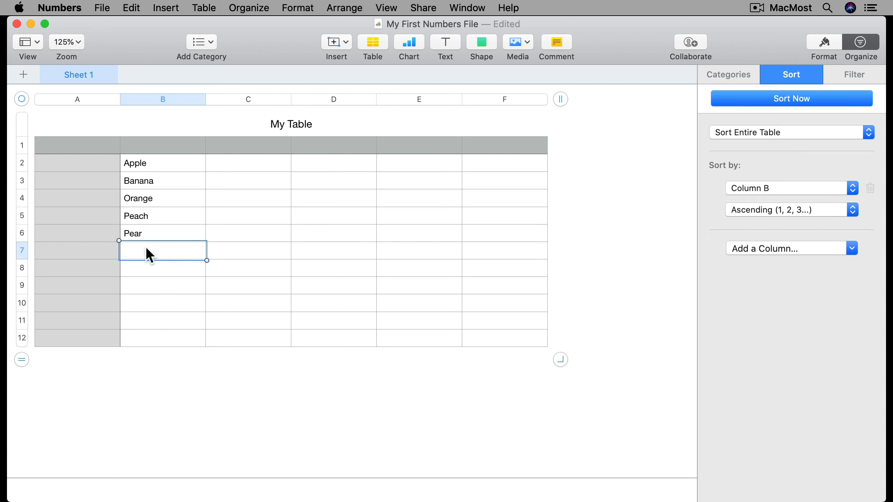
{"action": "type", "text": "Apple"}
{"action": "key", "text": "Return"}
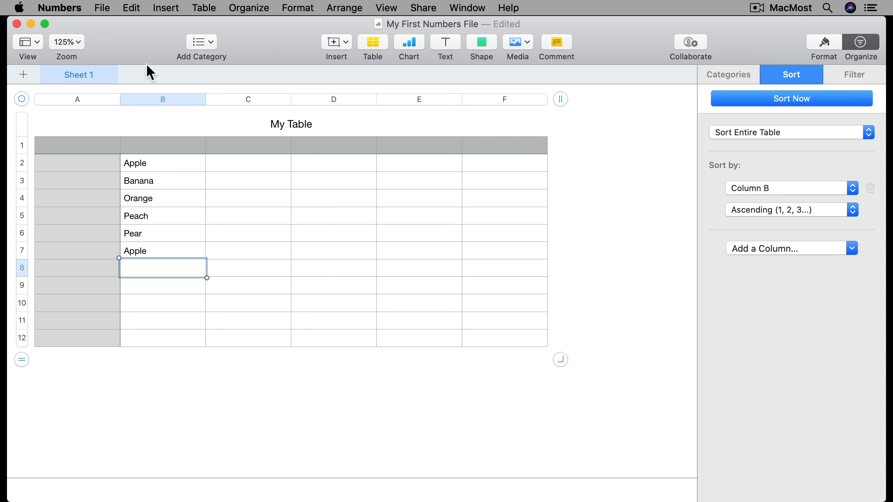
{"action": "left_click", "coordinate": [199, 99]}
{"action": "left_click", "coordinate": [159, 142]}
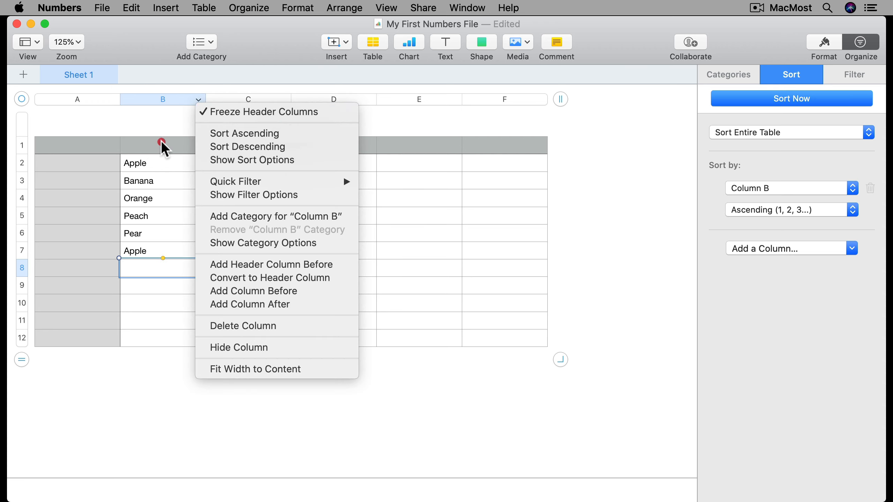
{"action": "left_click", "coordinate": [787, 101]}
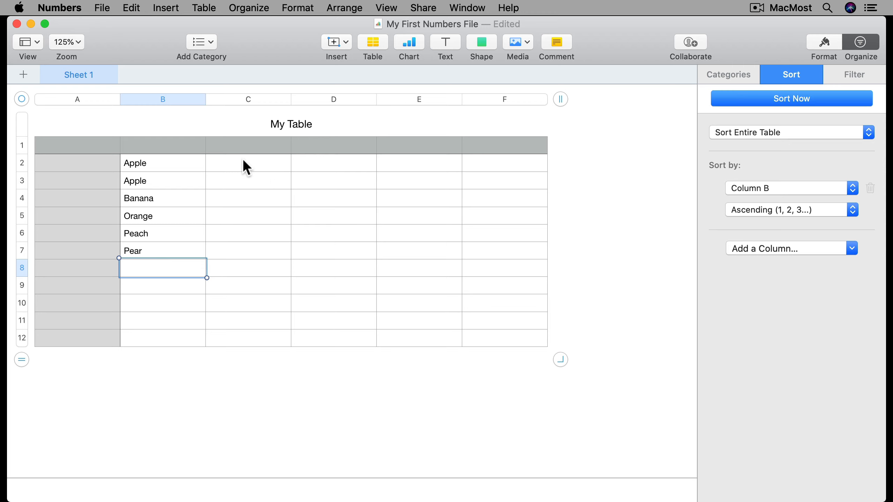
- Fill cells C2 to C7 with the numbers 5, 3, 6, 1, 9 and 3
{"action": "left_click", "coordinate": [252, 164]}
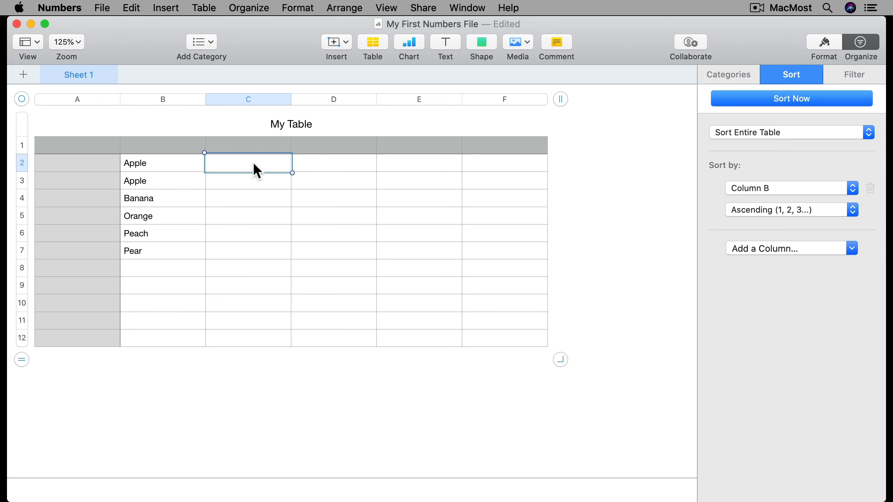
{"action": "type", "text": "5"}
{"action": "key", "text": "Return"}
{"action": "type", "text": "3"}
{"action": "key", "text": "Return"}
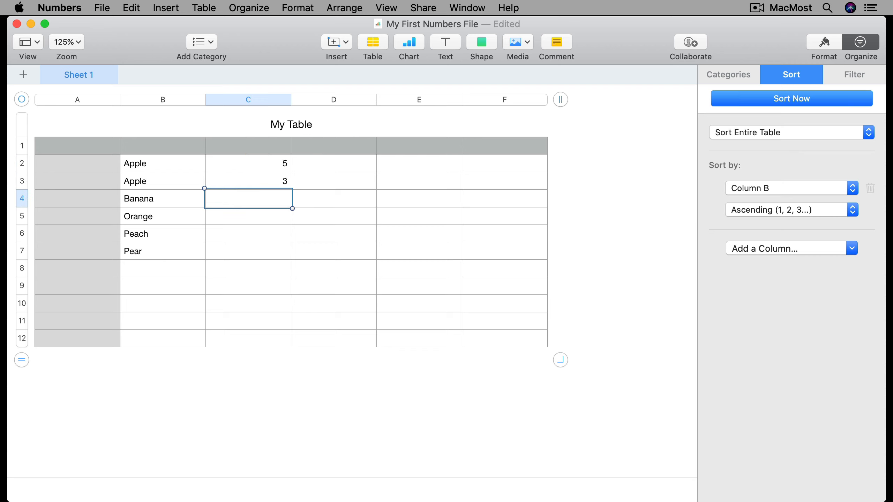
{"action": "type", "text": "6"}
{"action": "key", "text": "Return"}
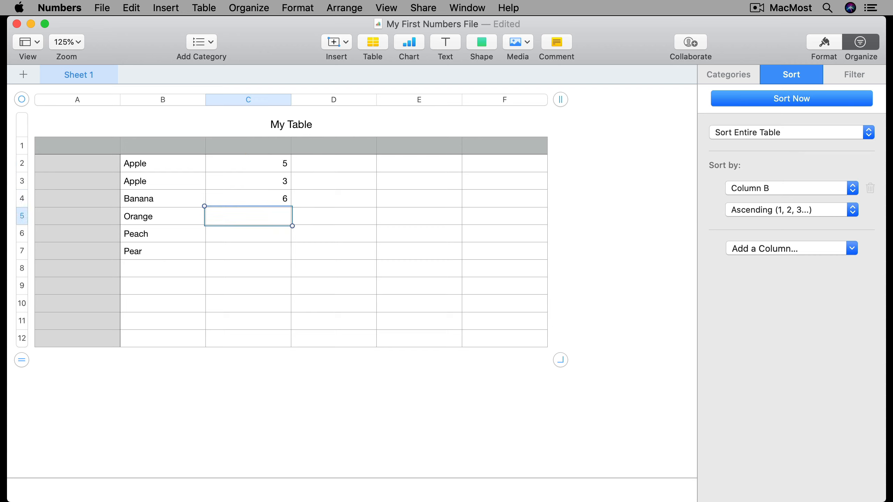
{"action": "type", "text": "1"}
{"action": "key", "text": "Return"}
{"action": "type", "text": "9"}
{"action": "key", "text": "Return"}
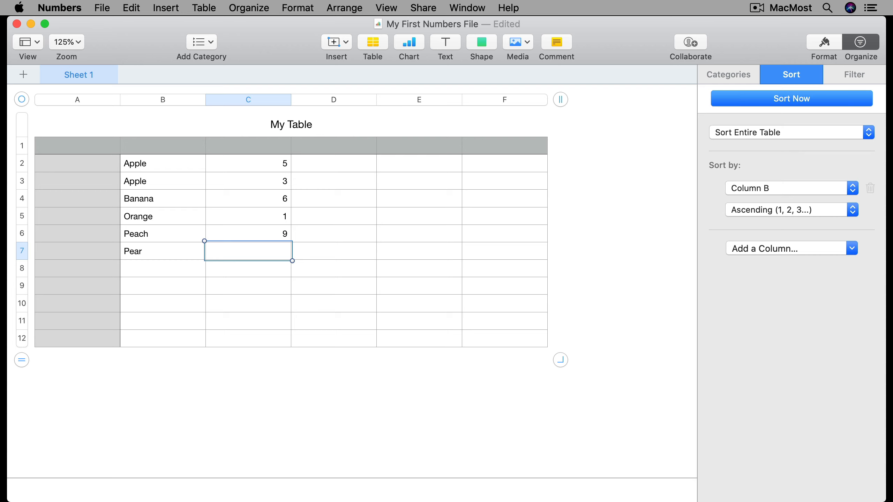
{"action": "type", "text": "3"}
{"action": "key", "text": "Return"}
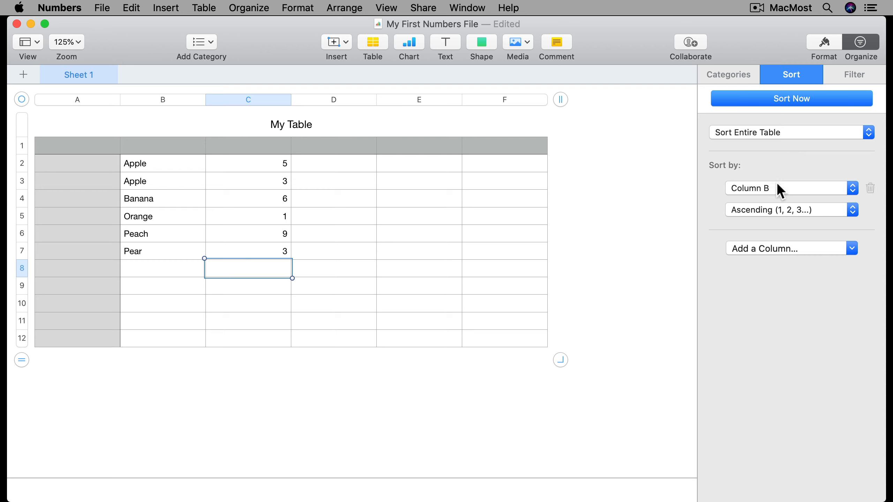
- Set the column B sort rule to descending and add column C as a second sort rule in ascending order
{"action": "left_click", "coordinate": [774, 210]}
{"action": "left_click", "coordinate": [775, 221]}
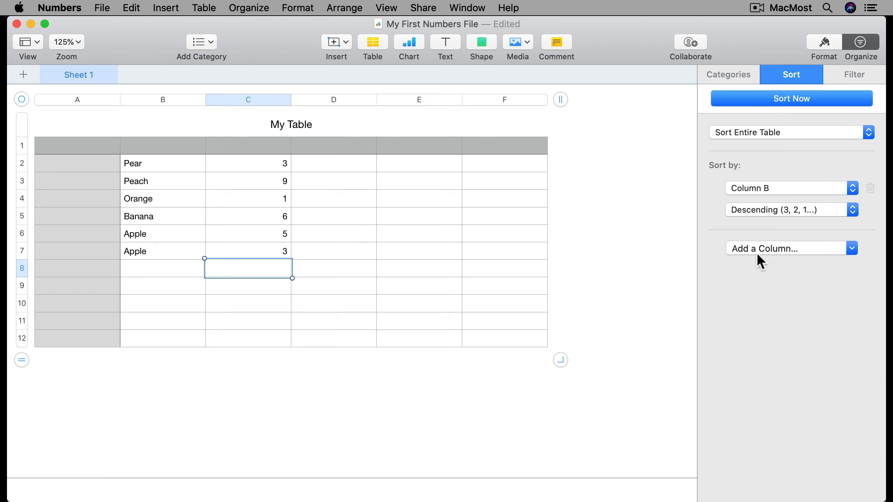
{"action": "left_click", "coordinate": [771, 248]}
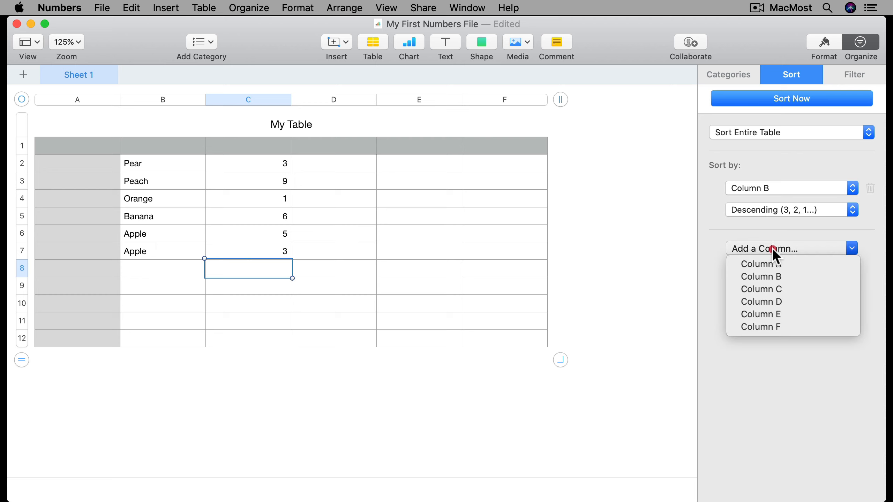
{"action": "left_click", "coordinate": [776, 287]}
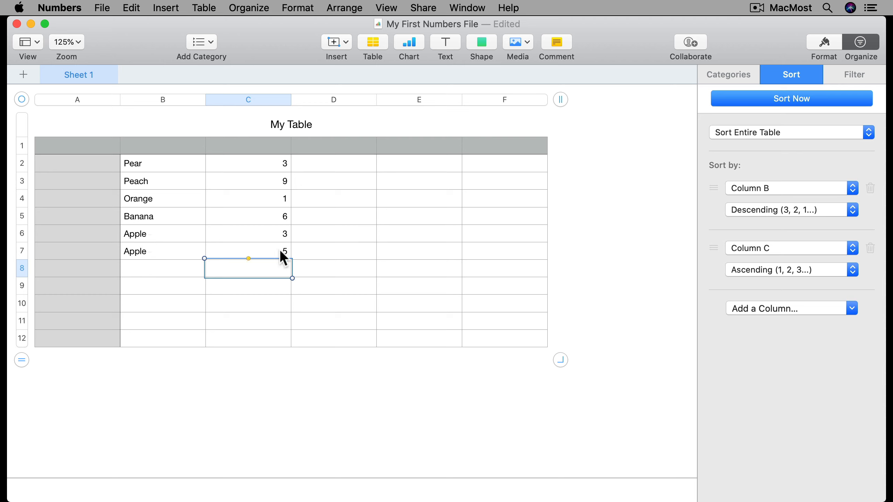
- Switch the column B sort rule to ascending and check the column C values of the two Apple rows
{"action": "left_click", "coordinate": [767, 211]}
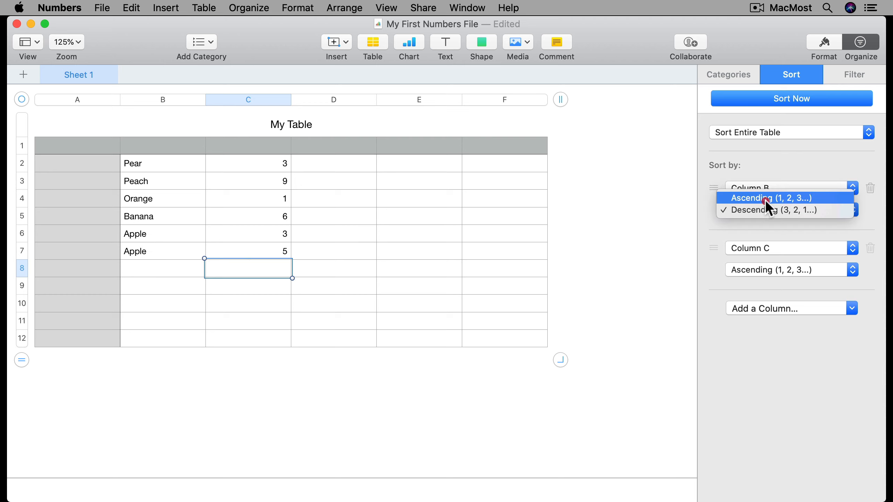
{"action": "left_click", "coordinate": [765, 200]}
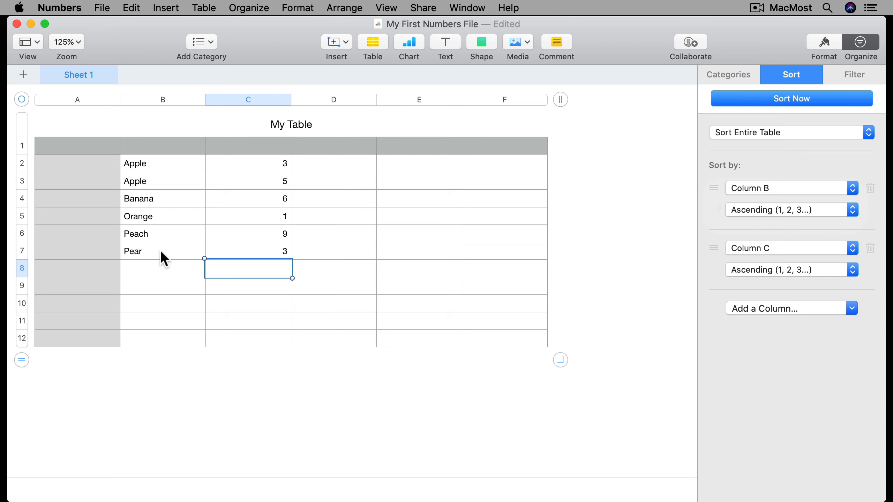
{"action": "left_click", "coordinate": [280, 163]}
{"action": "left_click", "coordinate": [276, 176]}
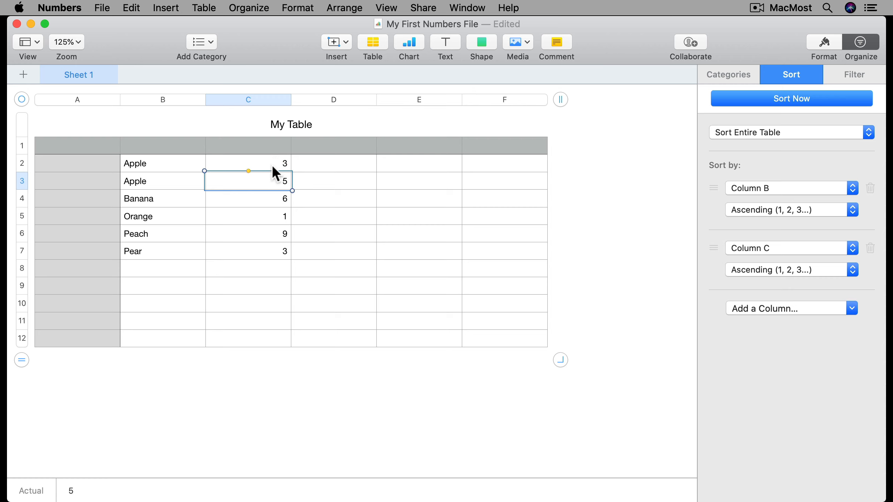
{"action": "left_click", "coordinate": [272, 165]}
{"action": "left_click", "coordinate": [272, 177]}
- Enter Apple in cell B8 and fill cells B9 to B12 with the same word
{"action": "left_click", "coordinate": [154, 270]}
{"action": "type", "text": "App"}
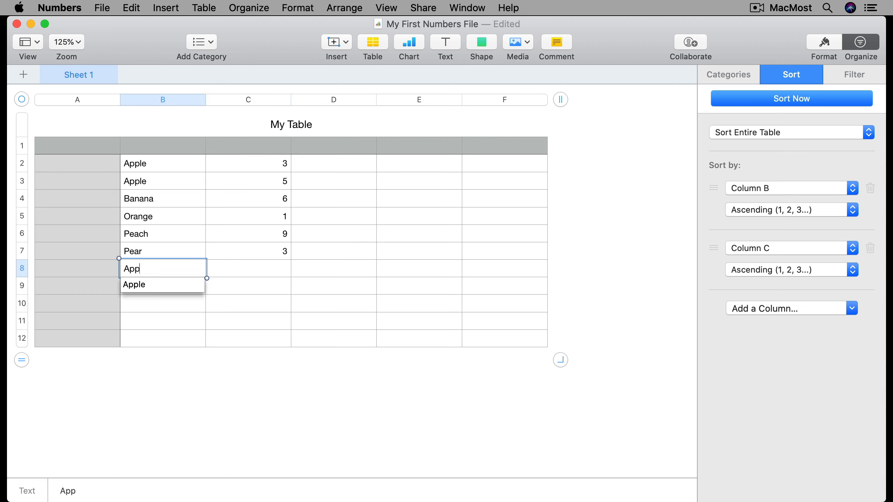
{"action": "key", "text": "Return"}
{"action": "key", "text": "Up"}
{"action": "key", "text": "Down"}
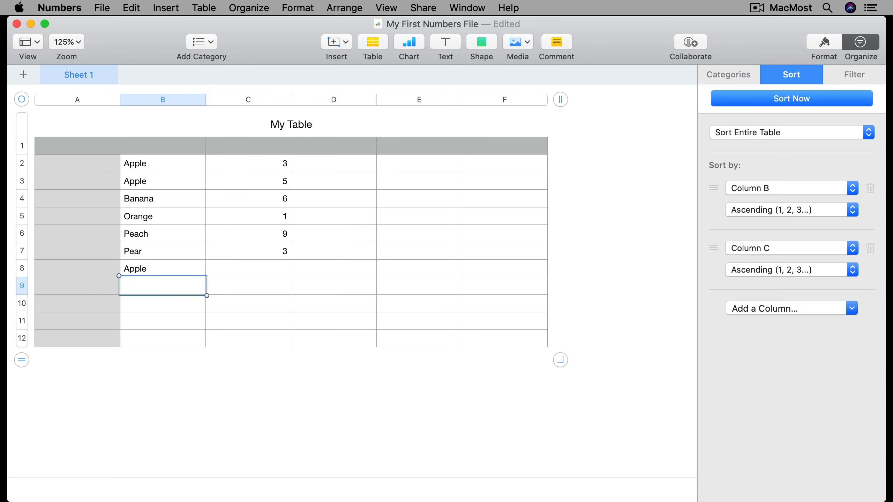
{"action": "key", "text": "shift+Down"}
{"action": "key", "text": "shift+Down"}
{"action": "key", "text": "shift+Down"}
{"action": "type", "text": "Apple Apple Apple Apple"}
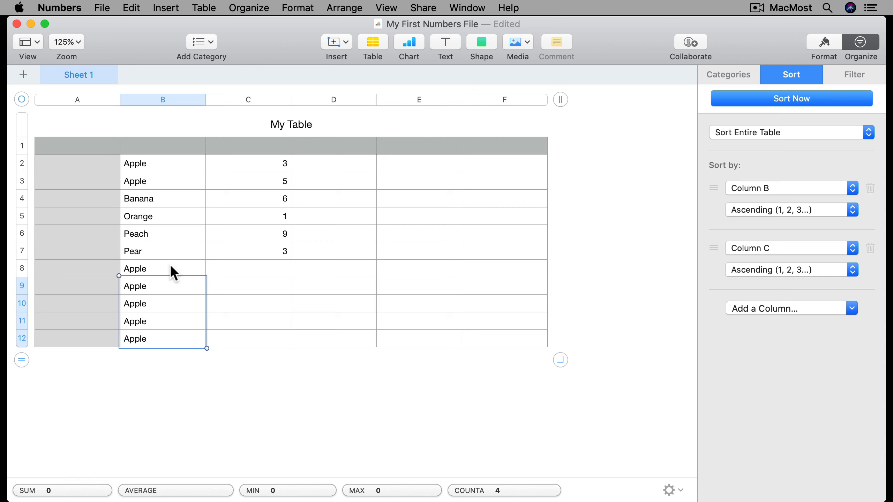
- Fill cells C8 to C12 with the numbers 4, 8, 1, 4 and 9
{"action": "left_click", "coordinate": [249, 273]}
{"action": "type", "text": "4"}
{"action": "key", "text": "Return"}
{"action": "type", "text": "8"}
{"action": "key", "text": "Return"}
{"action": "type", "text": "1"}
{"action": "key", "text": "Return"}
{"action": "type", "text": "4"}
{"action": "key", "text": "Return"}
{"action": "type", "text": "9"}
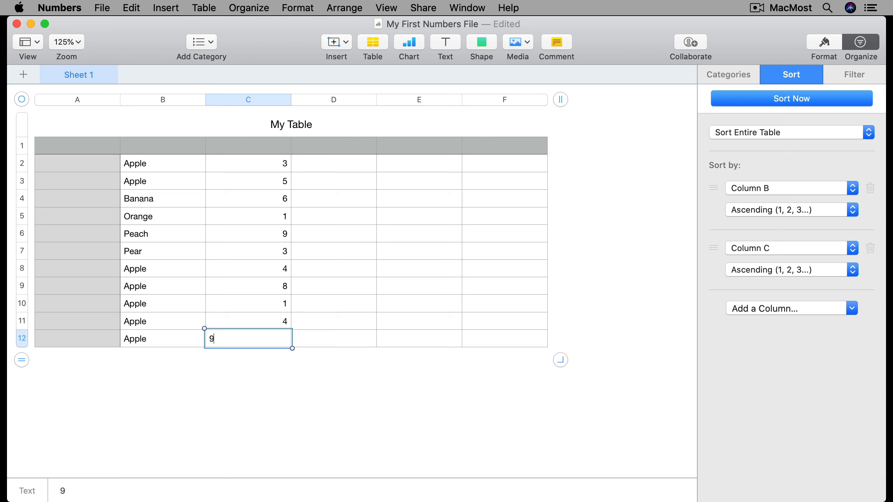
{"action": "key", "text": "Return"}
- Re-sort the entire table by the column B and column C rules and check the order of the Apple rows
{"action": "left_click", "coordinate": [789, 103]}
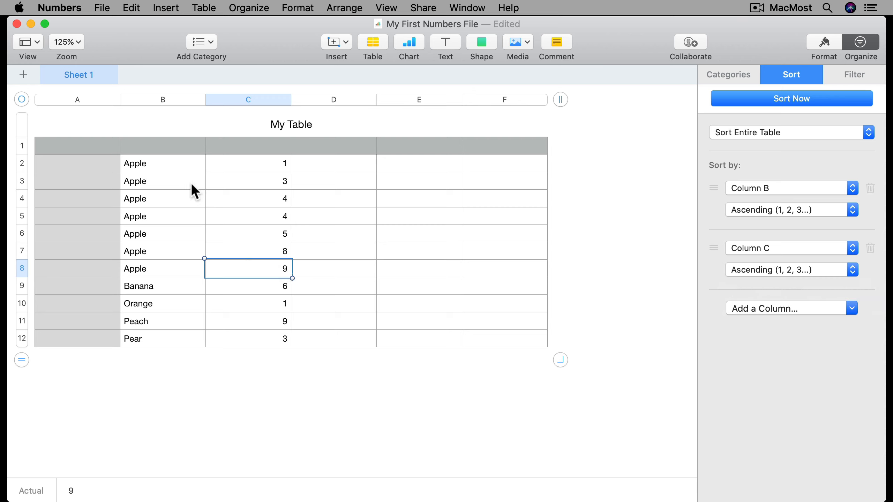
{"action": "left_click", "coordinate": [146, 178]}
{"action": "left_click", "coordinate": [235, 184]}
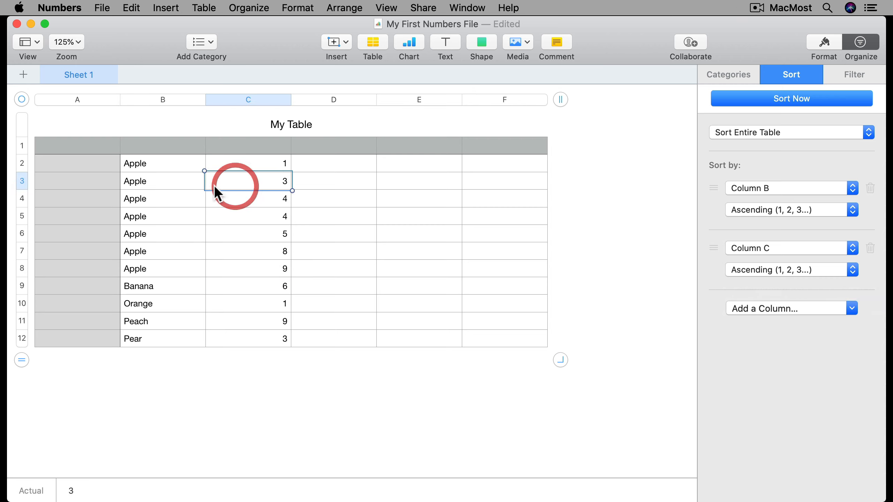
{"action": "left_click", "coordinate": [170, 179]}
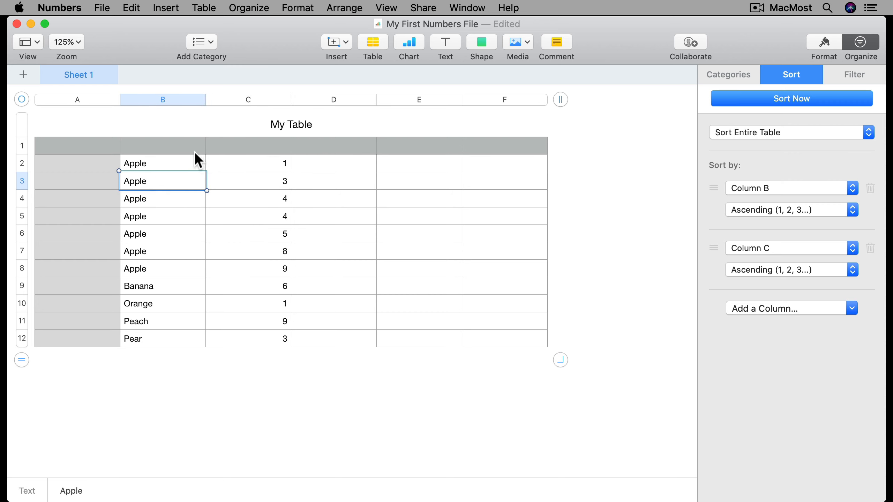